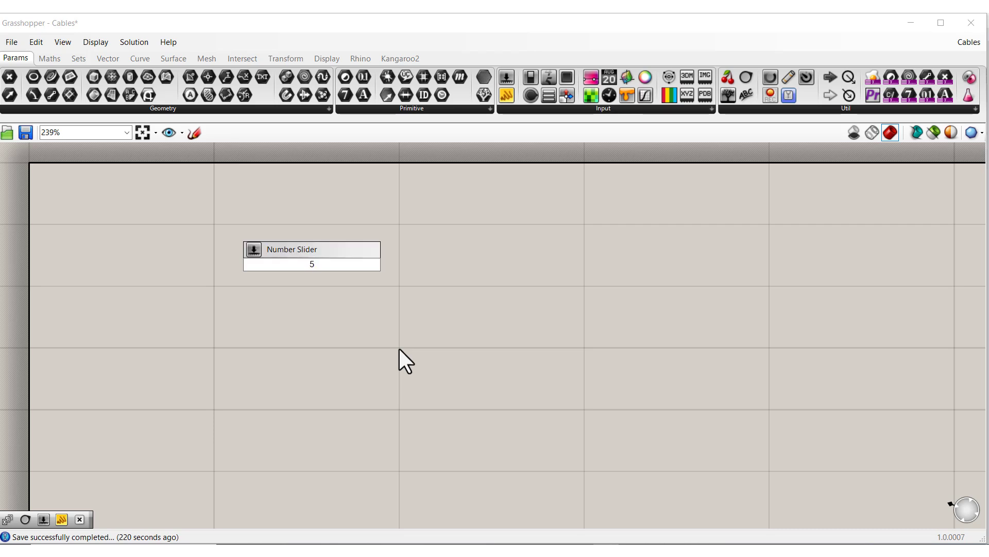
Create a number slider with value 5 and place an Addition component beside it on the canvas.
key(Return)
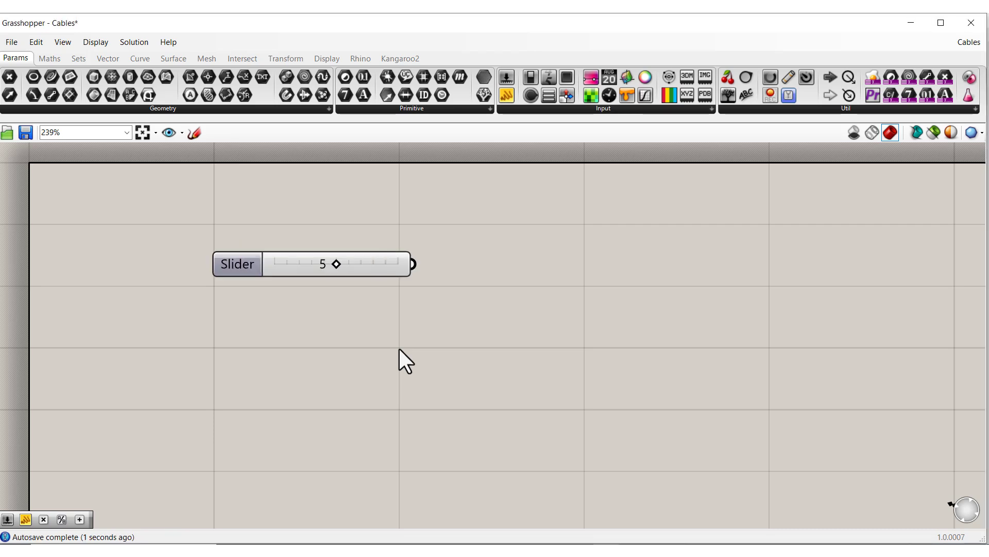
click(51, 59)
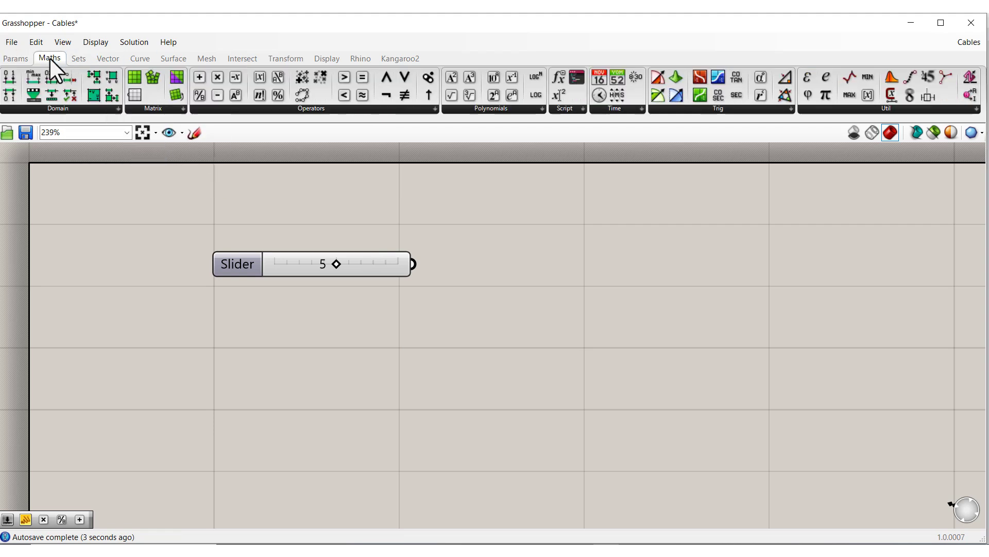
click(310, 111)
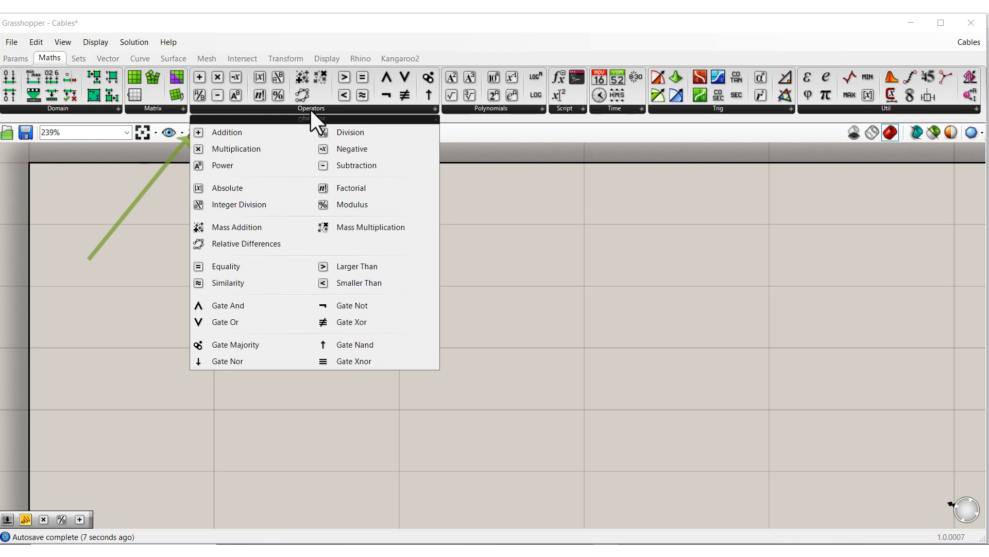
click(224, 132)
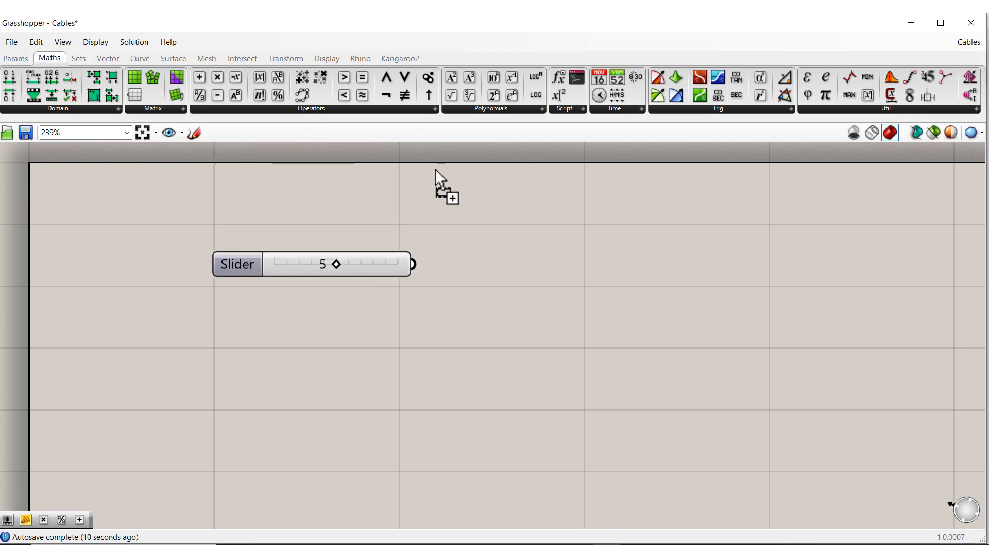
click(577, 267)
drag(579, 285, 586, 312)
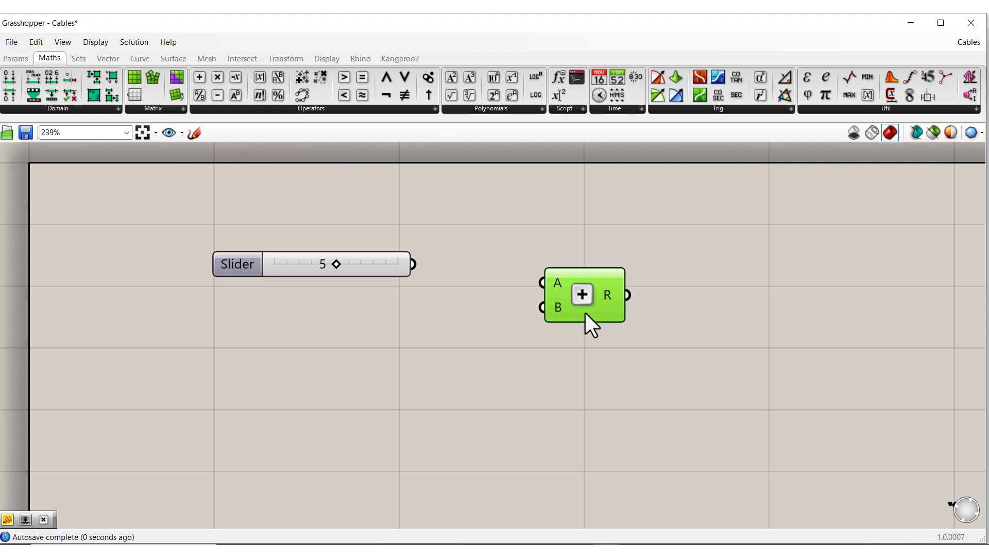
Wire the slider to input A of the Addition component and a duplicate slider placed below it to input B.
click(426, 264)
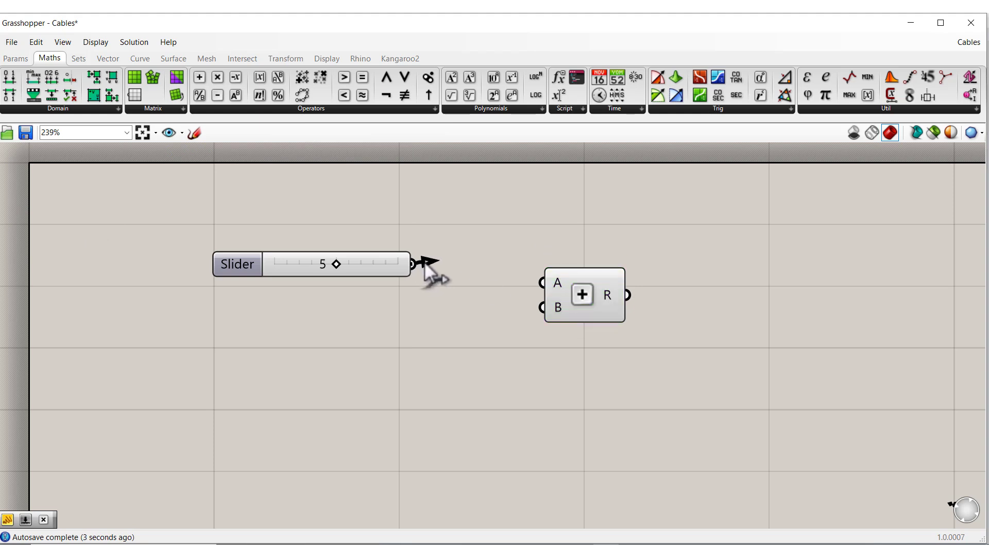
drag(459, 264, 539, 287)
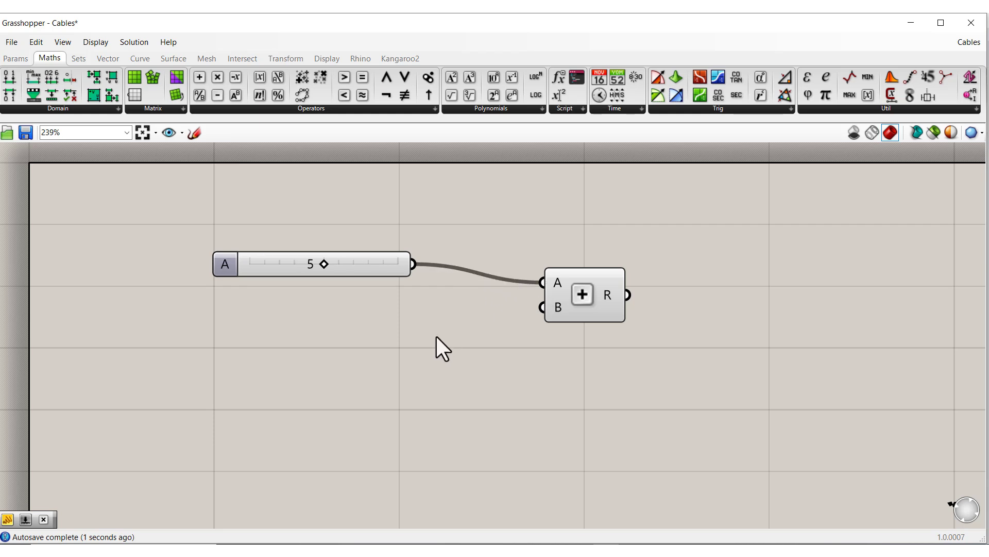
click(362, 268)
alt+drag(362, 268, 365, 332)
click(369, 270)
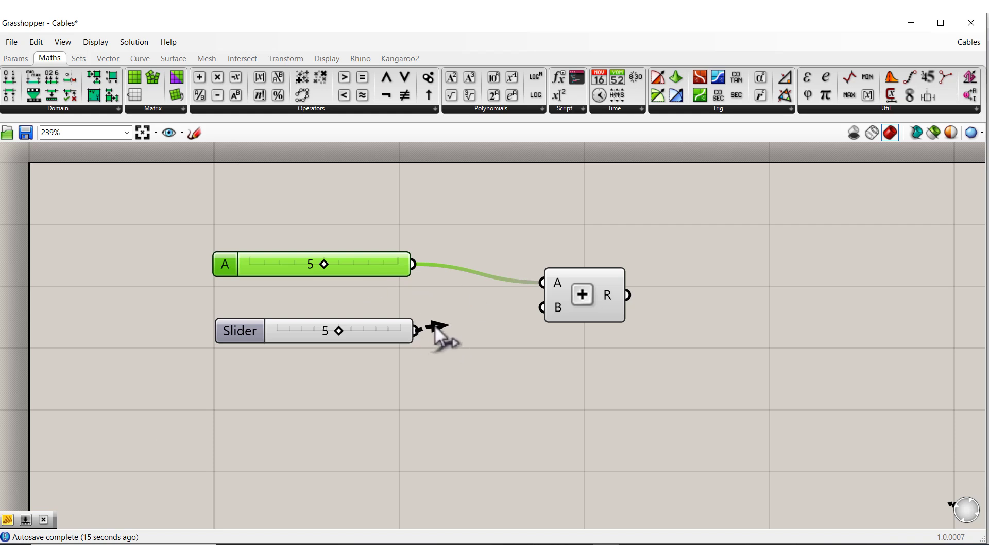
drag(461, 313, 423, 327)
drag(537, 309, 430, 332)
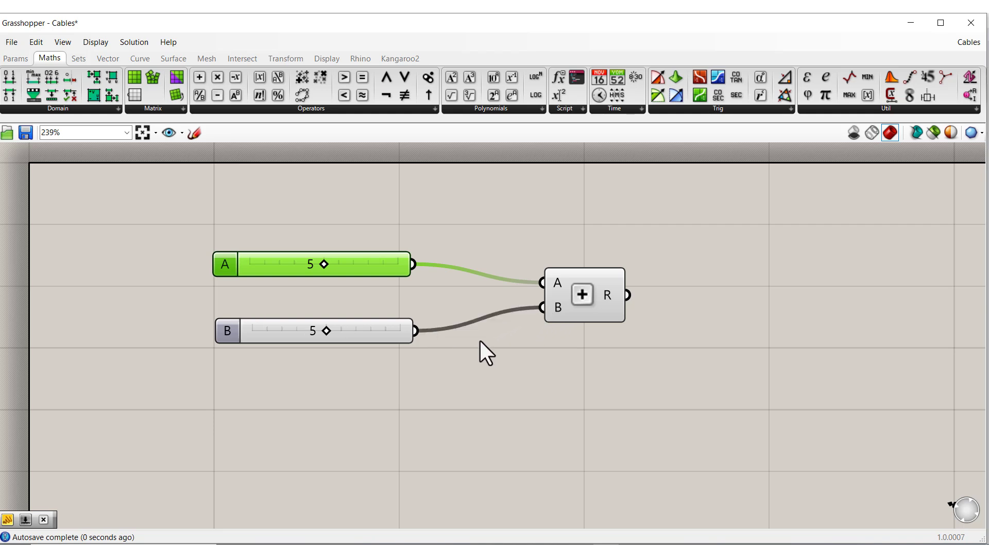
Add a panel beside the Addition component and wire the result output R into it.
click(21, 60)
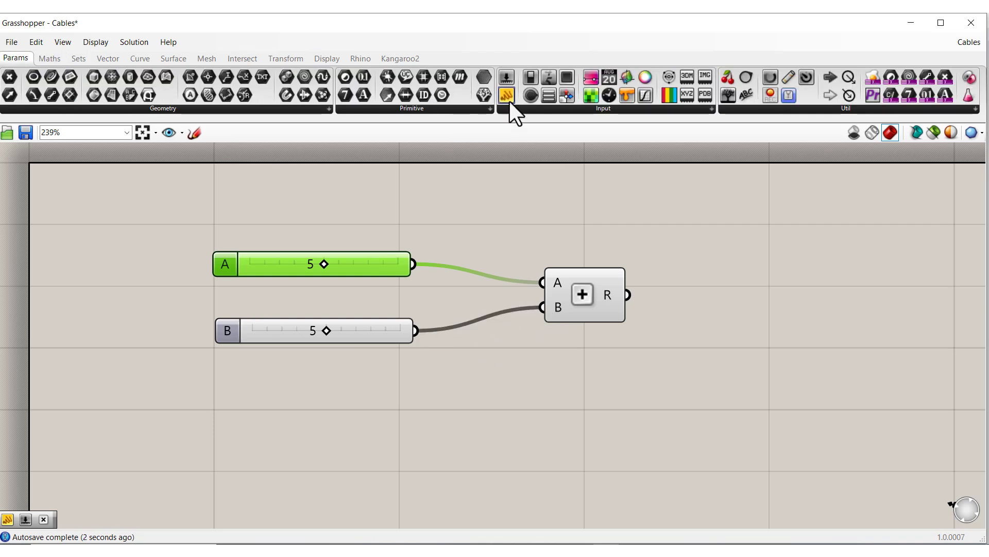
drag(785, 303, 801, 303)
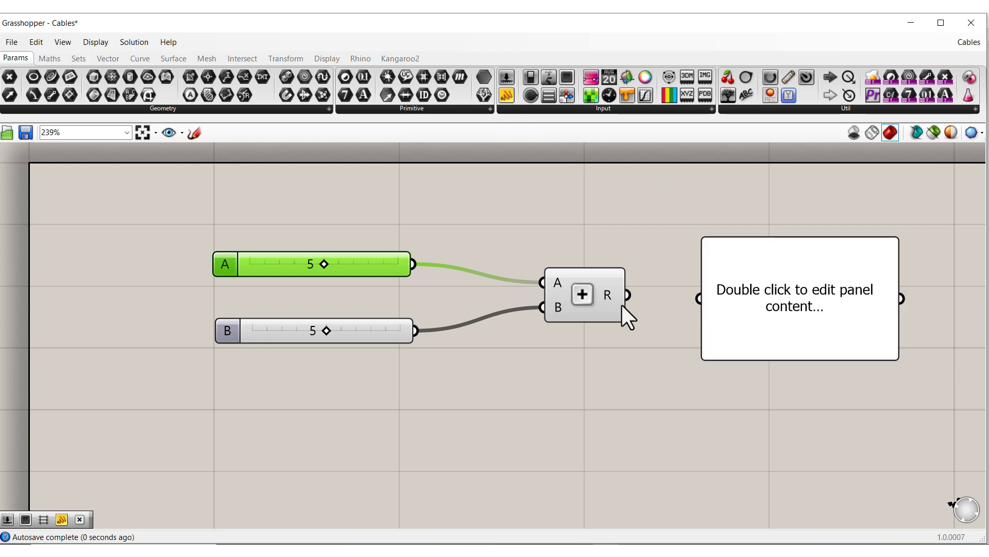
drag(633, 298, 689, 294)
drag(764, 310, 755, 308)
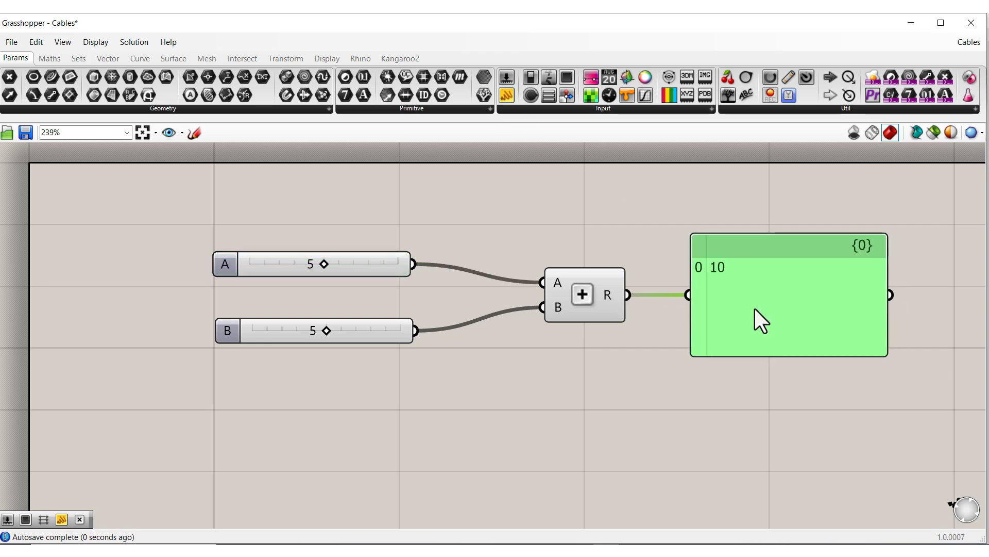
Set the slider feeding input B to 10.
drag(327, 330, 402, 330)
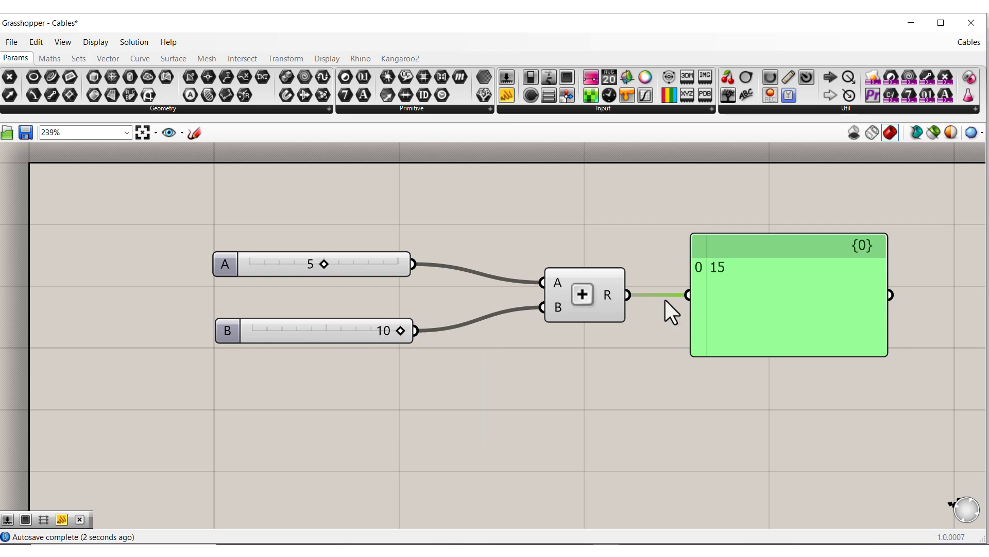
click(582, 359)
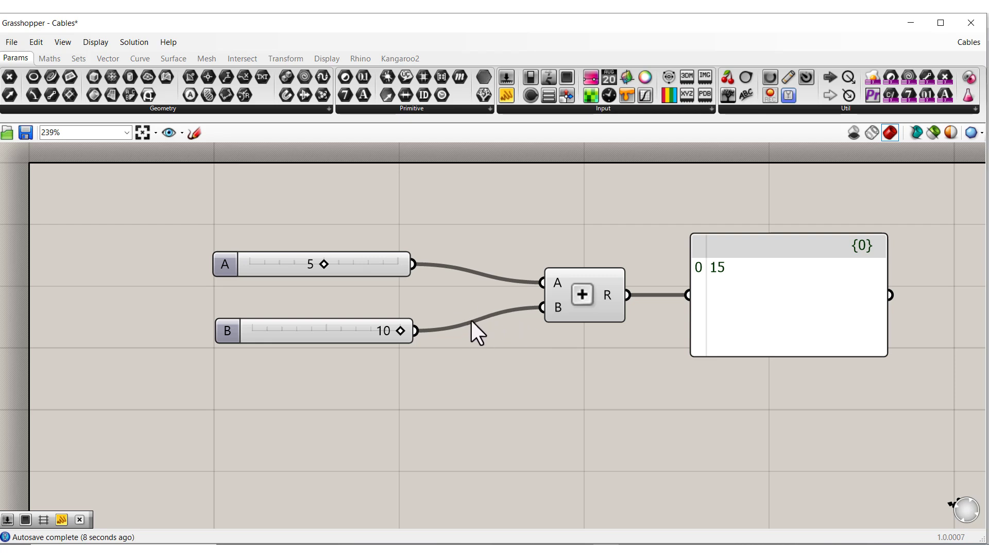
click(350, 330)
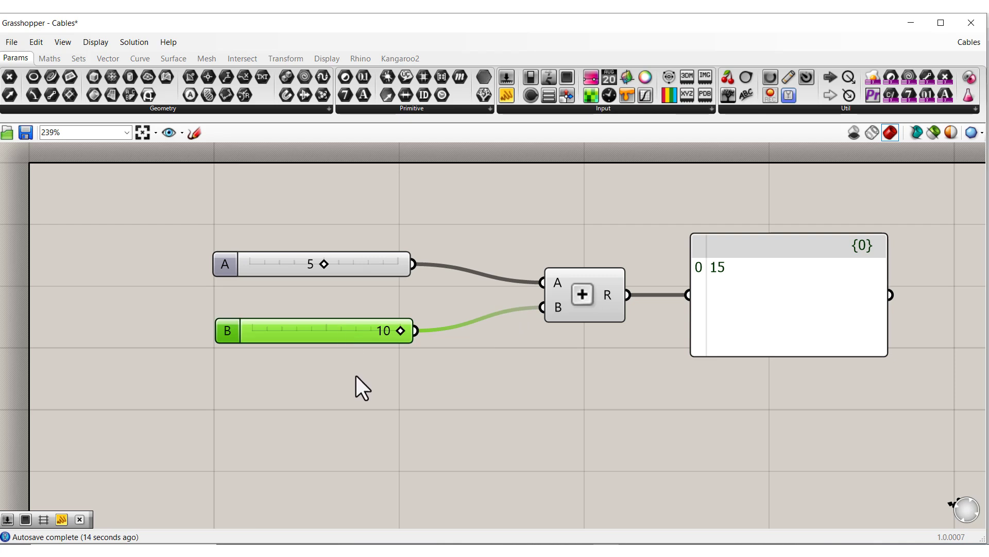
Detach the lower slider's wire from the Addition component's input B and wire the slider back in.
key(ctrl)
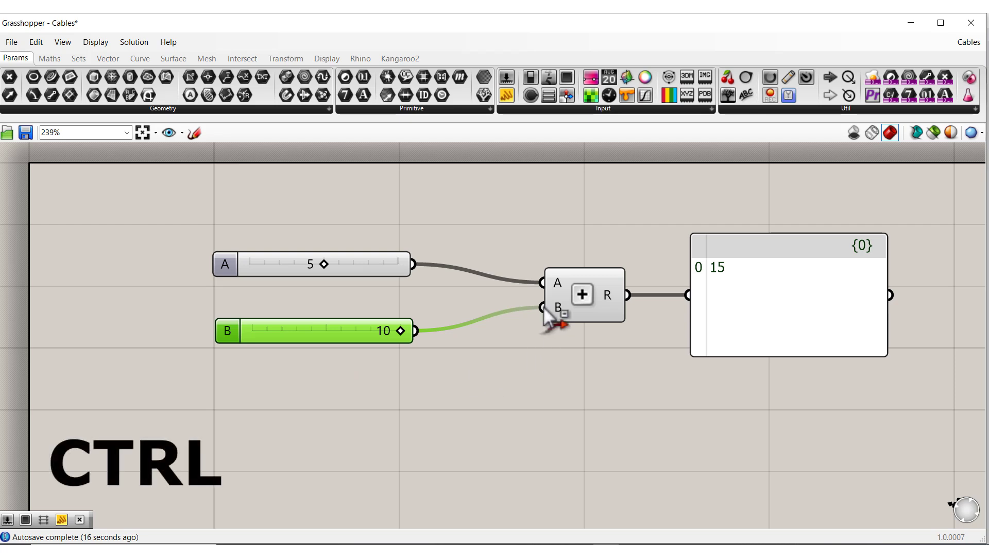
ctrl+drag(545, 310, 436, 344)
click(500, 388)
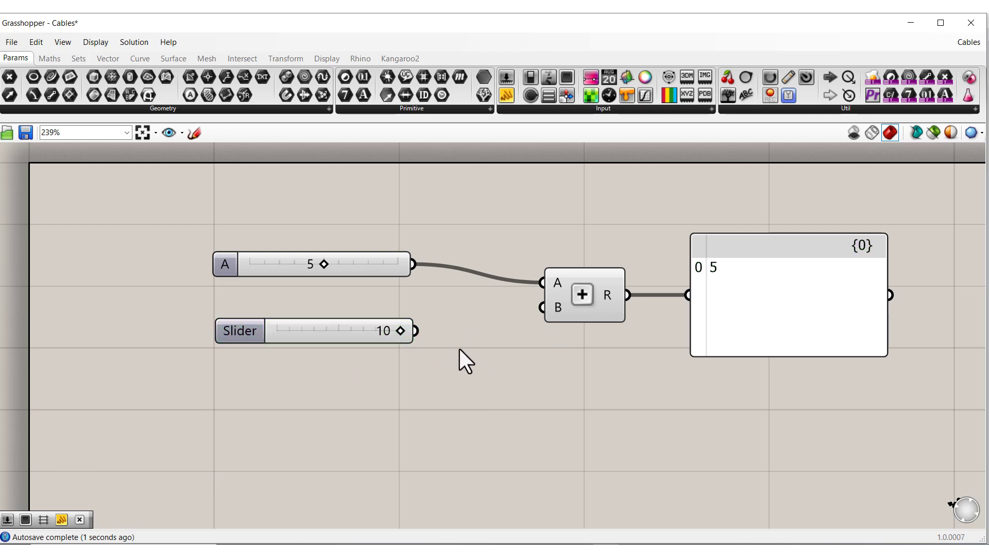
drag(417, 329, 525, 307)
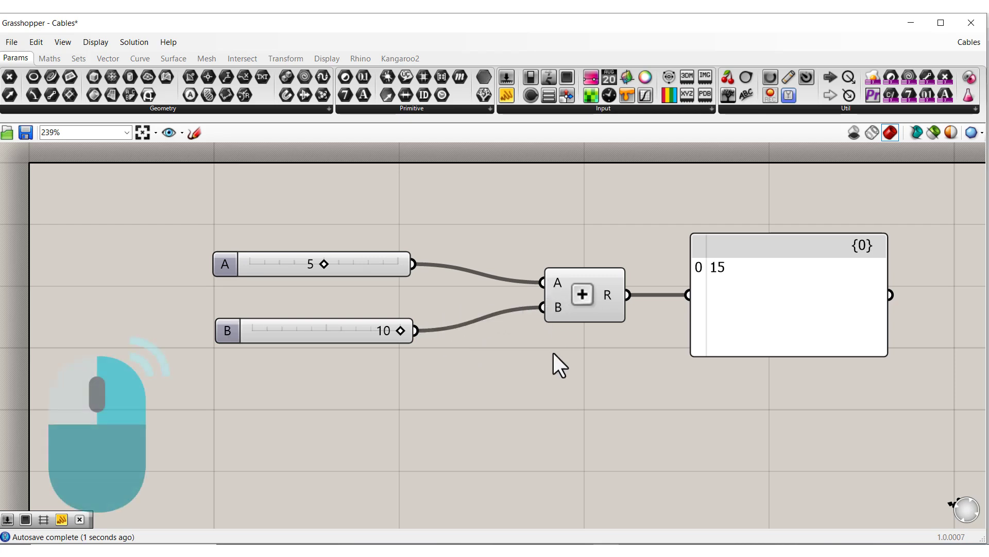
Remove the lower slider's wire using the Disconnect option of Addition input B, and reconnect the slider to that input.
right_click(558, 311)
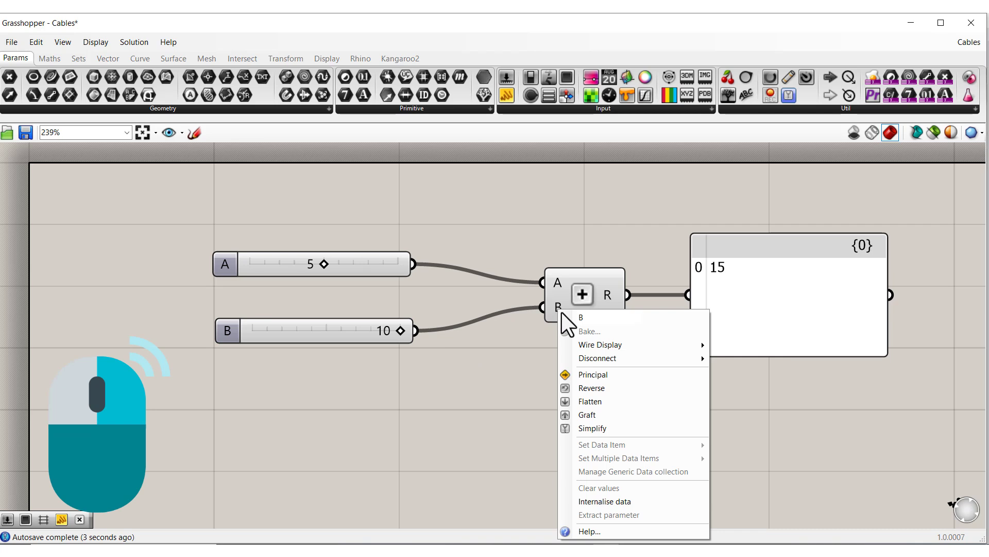
mouse_move(593, 359)
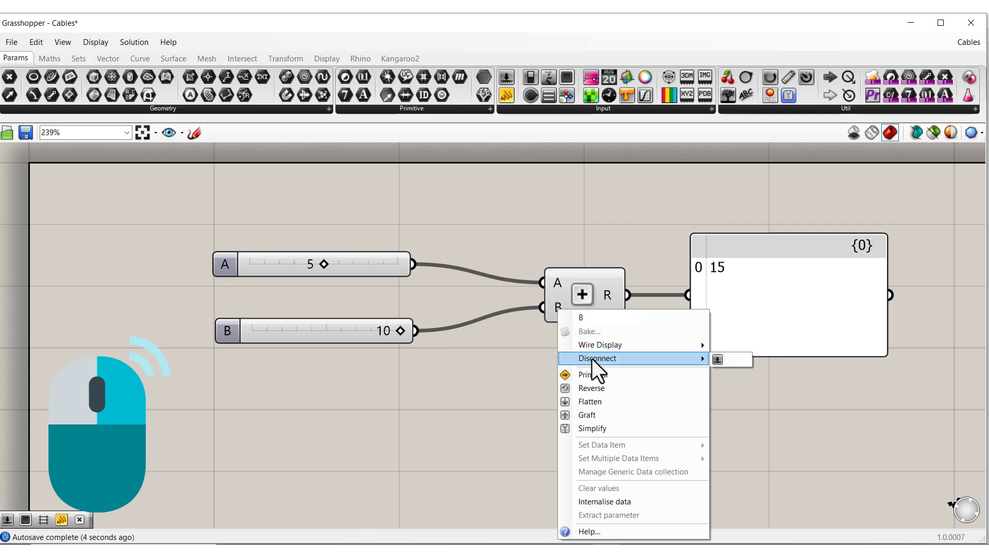
click(720, 360)
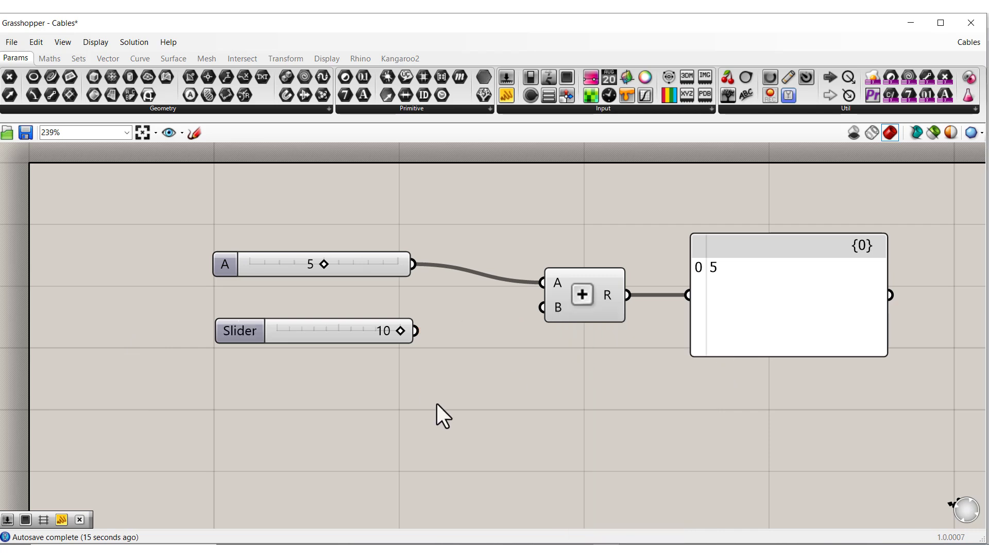
drag(415, 330, 542, 308)
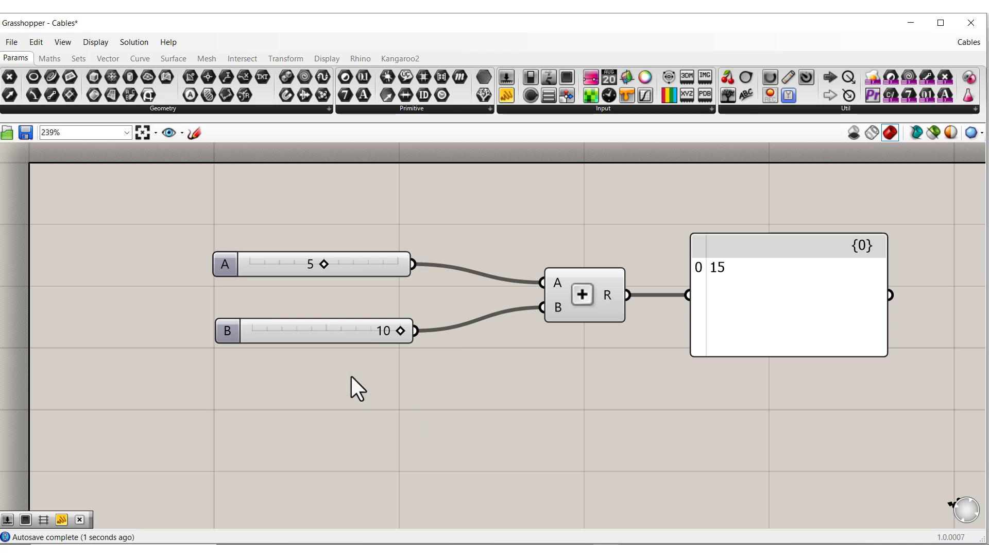
Duplicate the lower slider beneath itself and wire the copy to the Addition component's input B in place of the original.
alt+drag(338, 340, 338, 381)
click(487, 392)
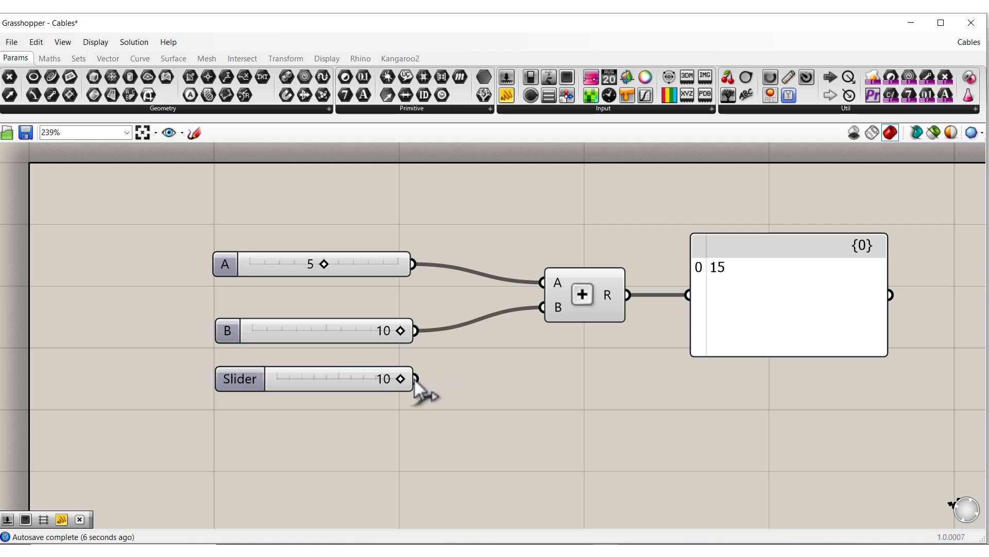
drag(440, 368, 530, 304)
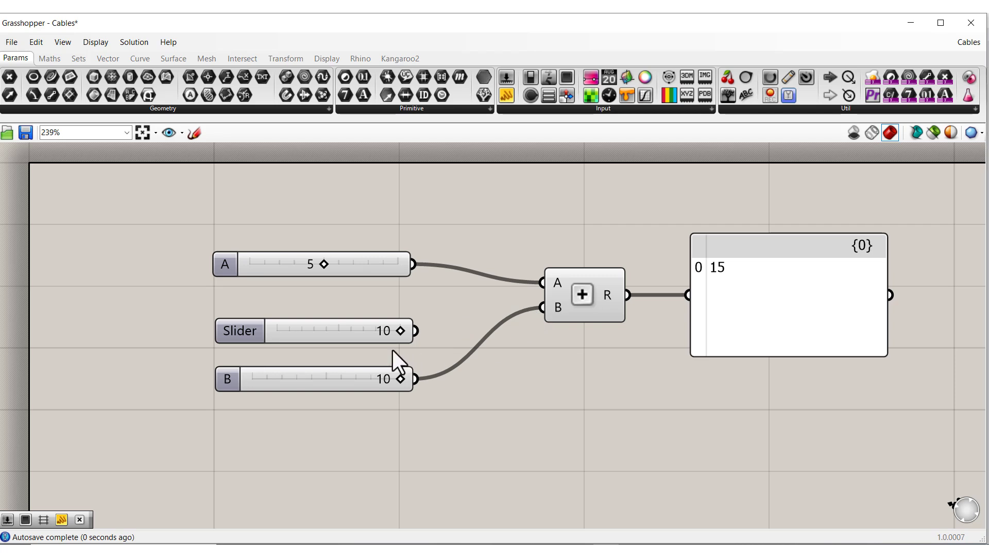
Reconnect the middle slider to Addition input B and add the lowest slider as a second wire into the same input.
click(322, 328)
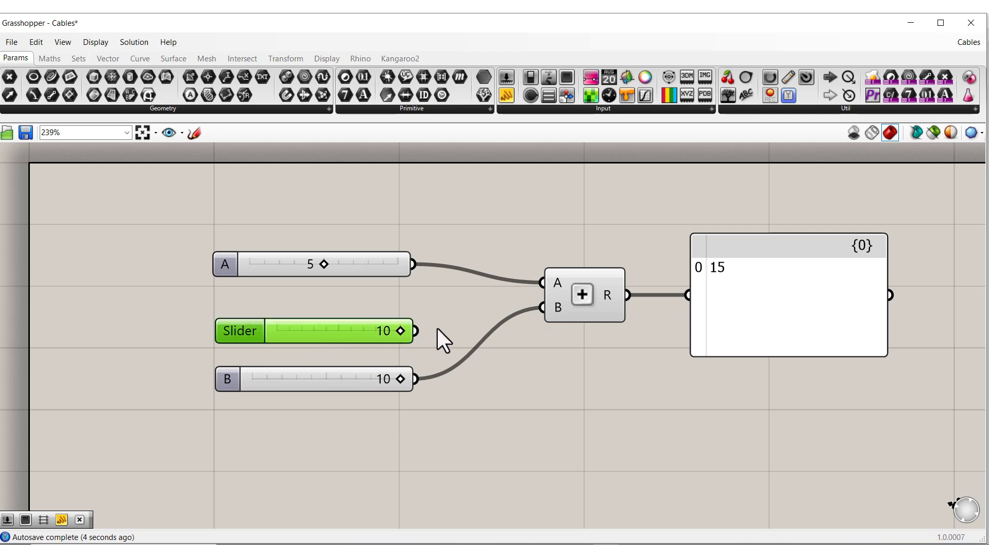
drag(451, 313, 528, 311)
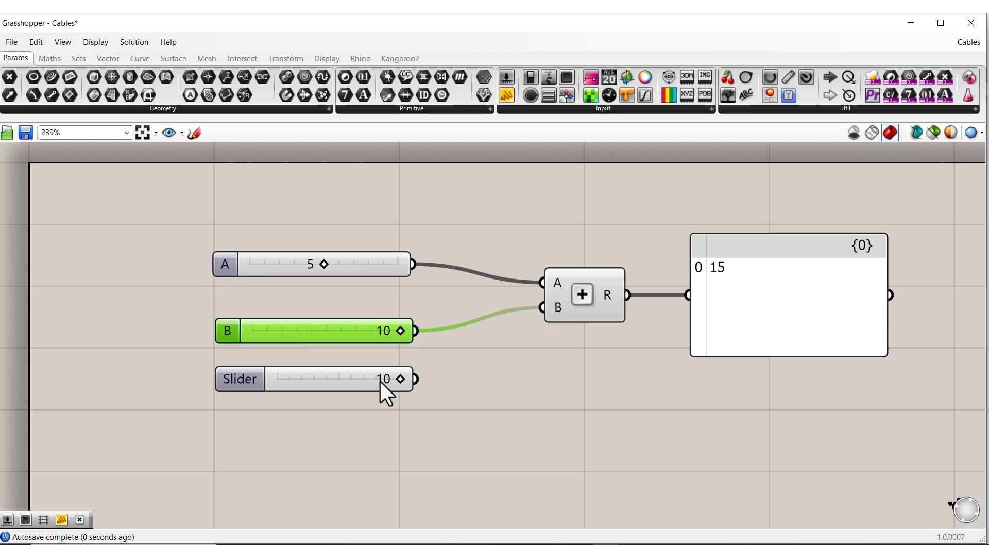
click(338, 385)
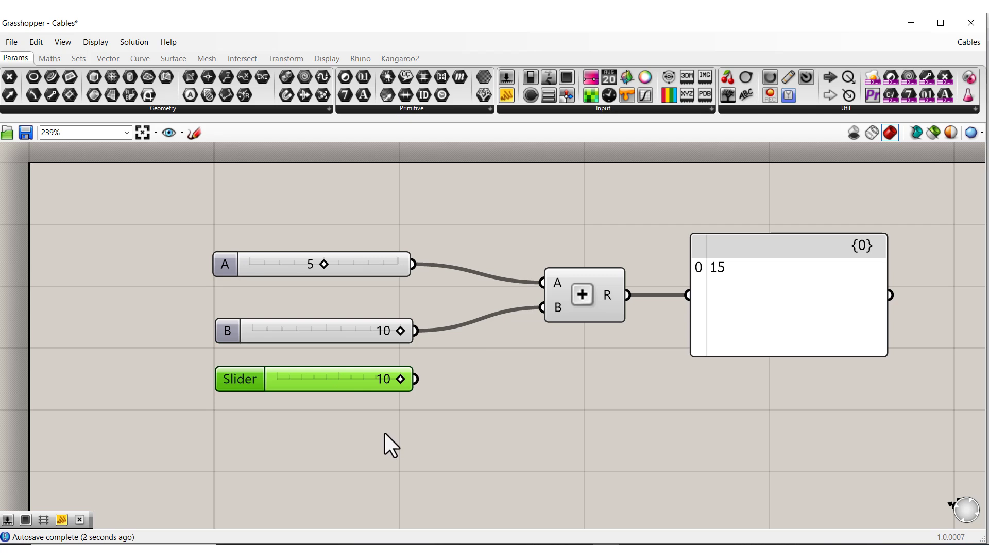
key(shift)
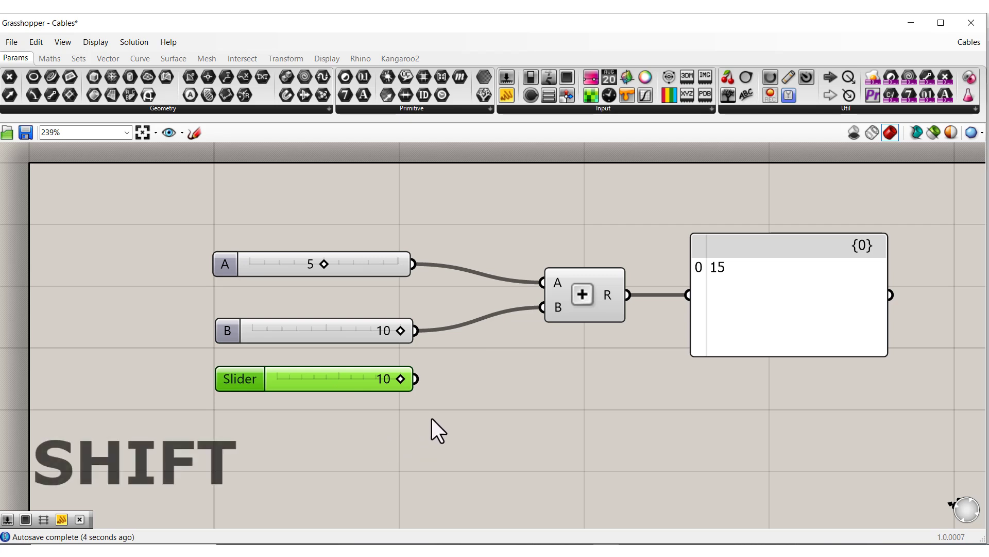
shift+drag(418, 383, 526, 313)
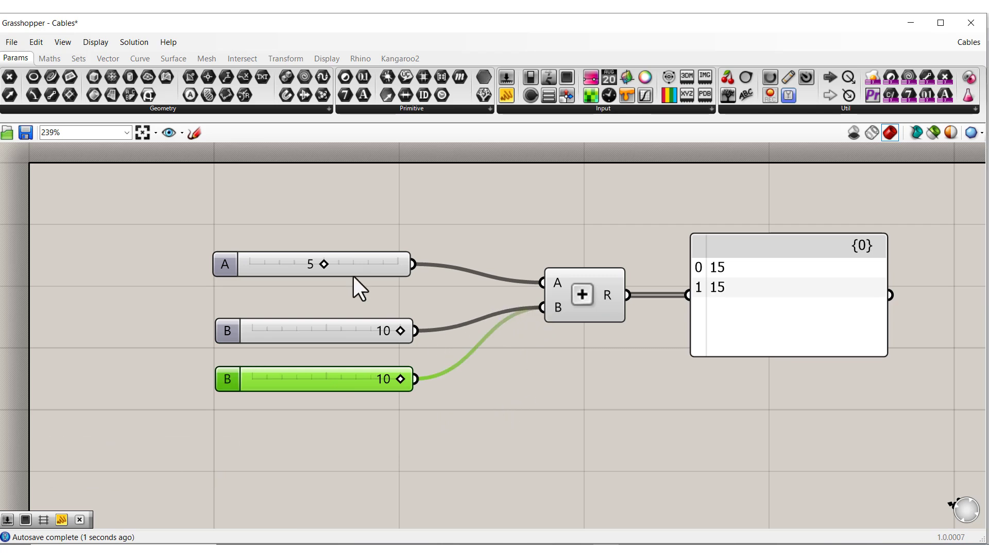
Compare each slider feeding the Addition component with the matching entry in the result panel.
click(358, 330)
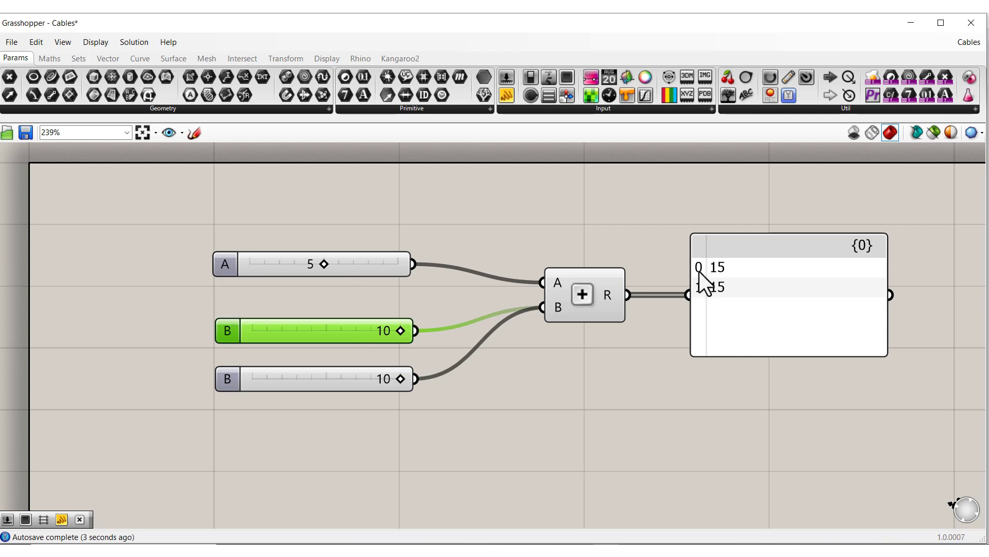
click(349, 263)
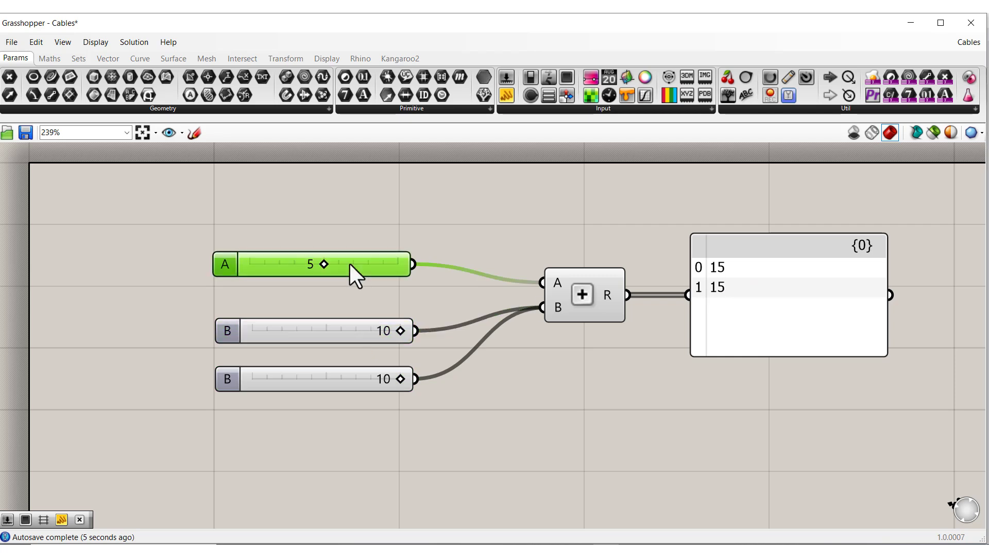
click(350, 379)
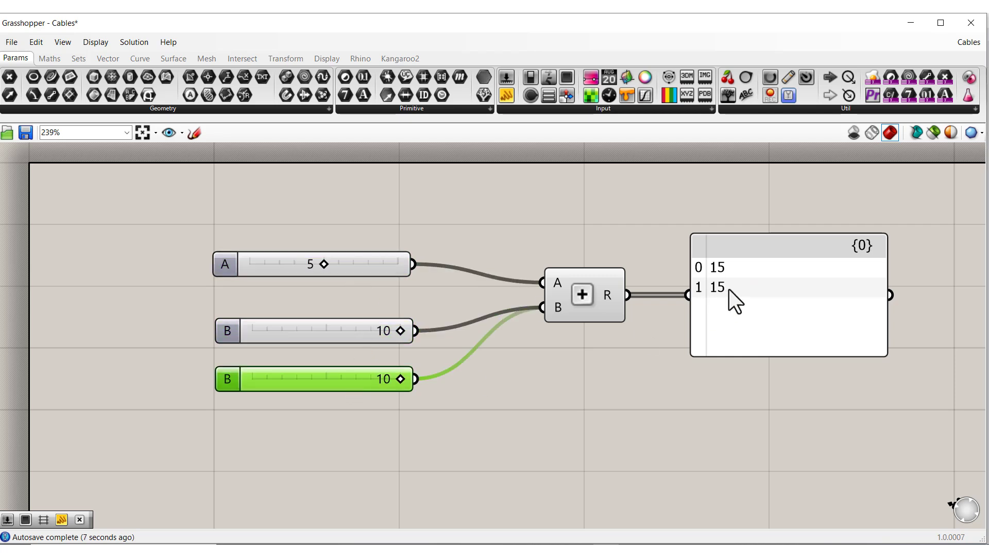
click(498, 405)
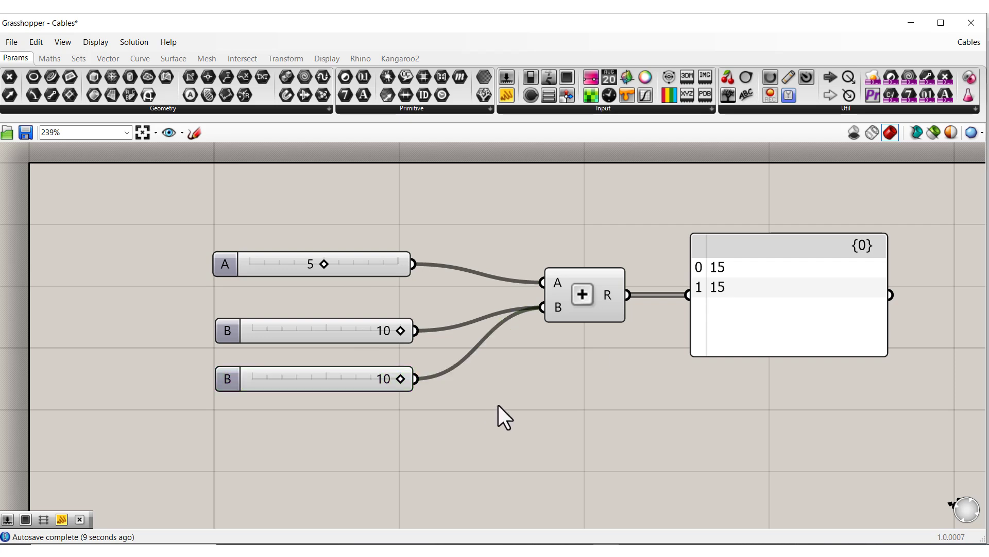
Place a Multiplication component on the canvas below the Addition component.
click(50, 60)
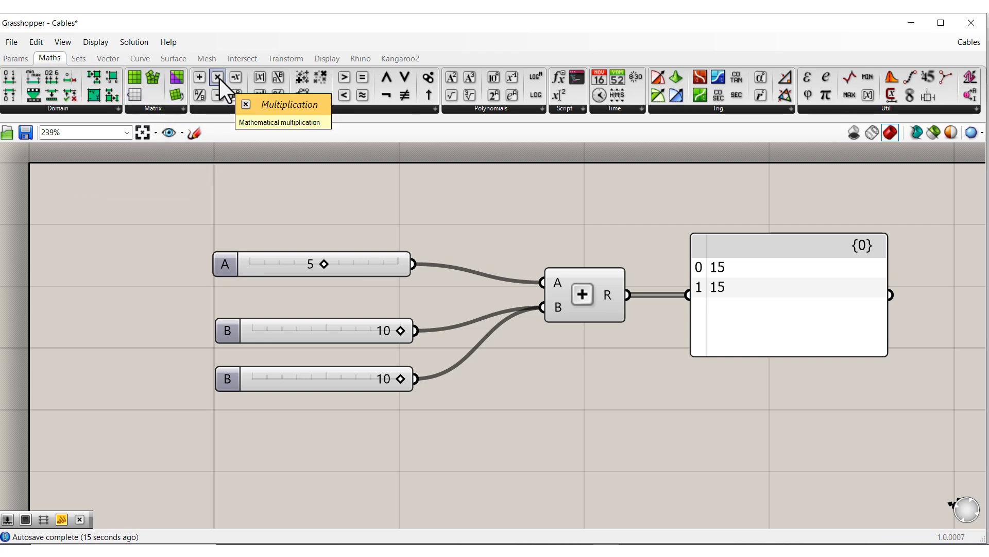
drag(219, 78, 581, 336)
drag(613, 447, 611, 448)
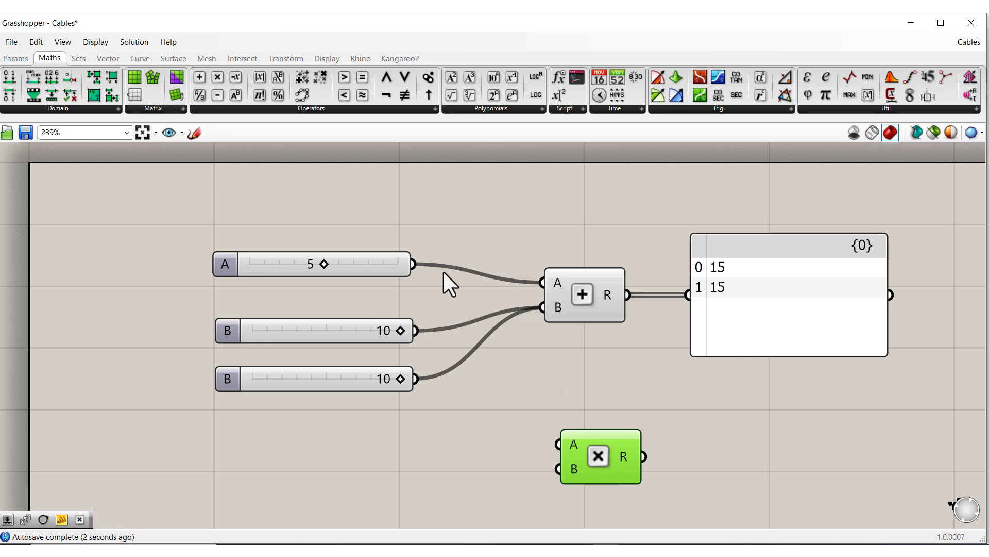
Wire the top slider to Multiplication input A and move both wires from Addition input B to Multiplication input B.
drag(414, 264, 551, 448)
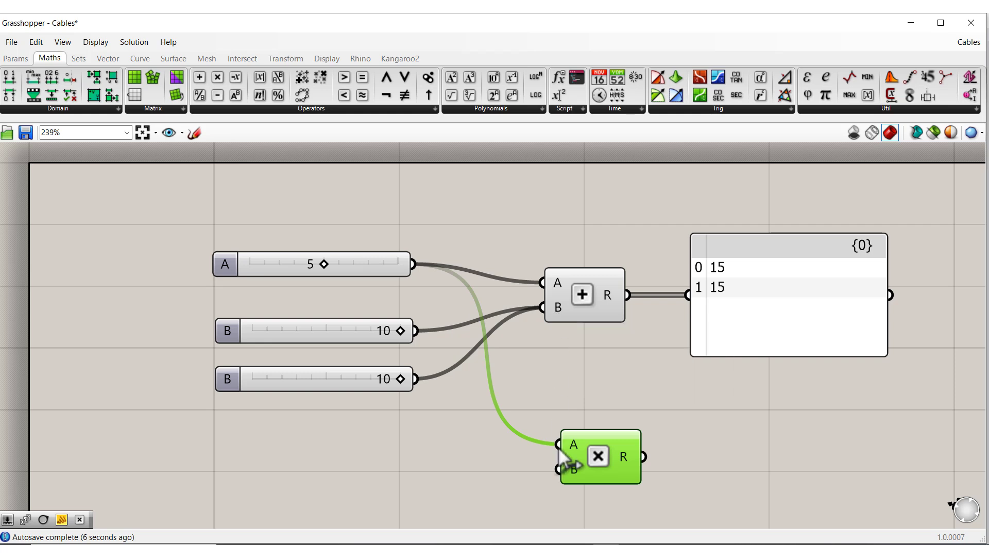
drag(574, 474, 567, 473)
key(ctrl+shift)
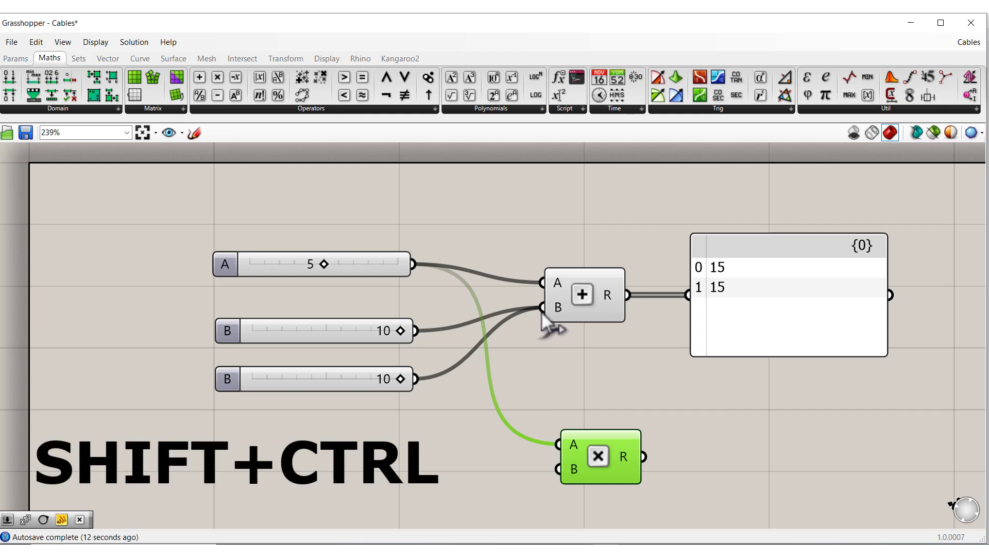
ctrl+shift+drag(543, 315, 547, 472)
click(561, 391)
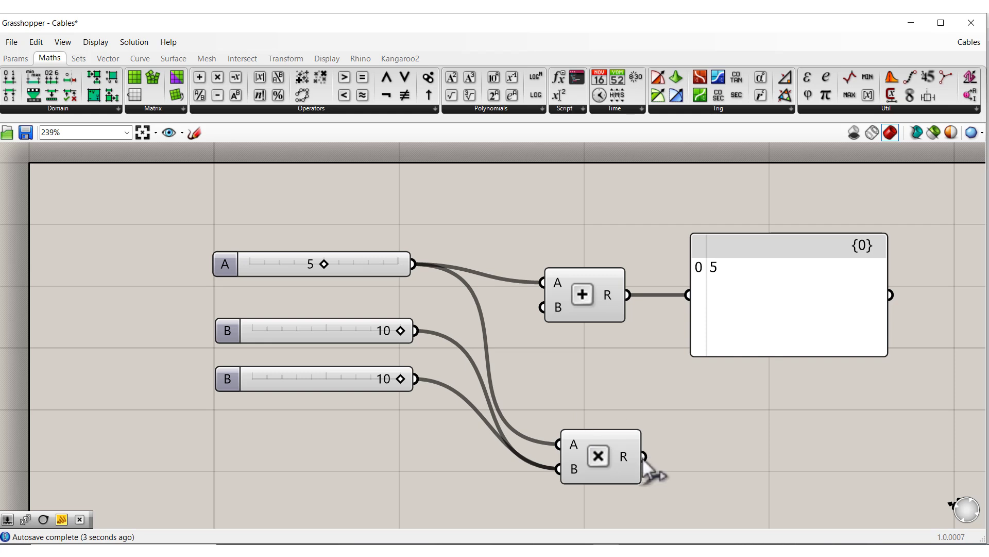
Duplicate the result panel beneath itself and wire the Multiplication result R into the copy in place of its existing wire.
click(769, 316)
alt+drag(769, 316, 772, 456)
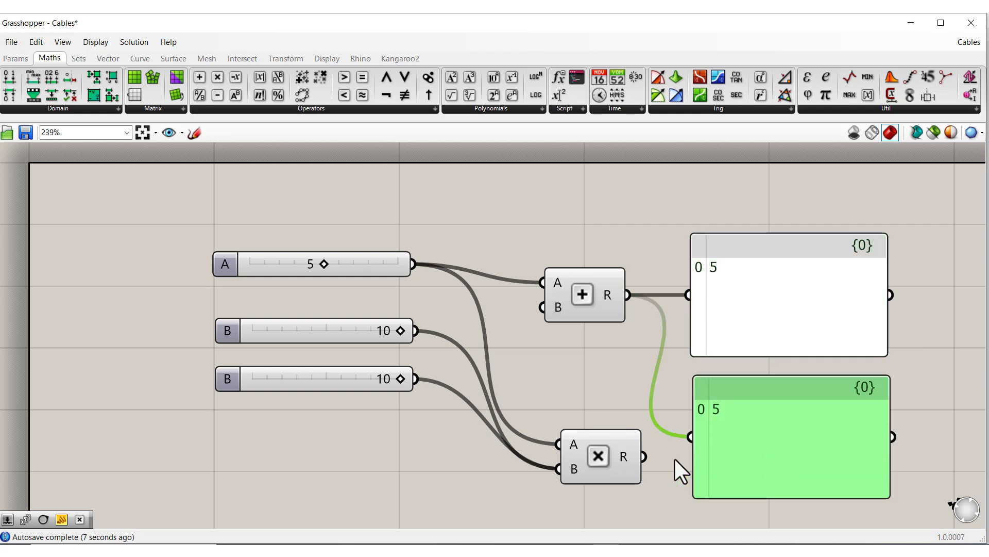
drag(643, 457, 690, 437)
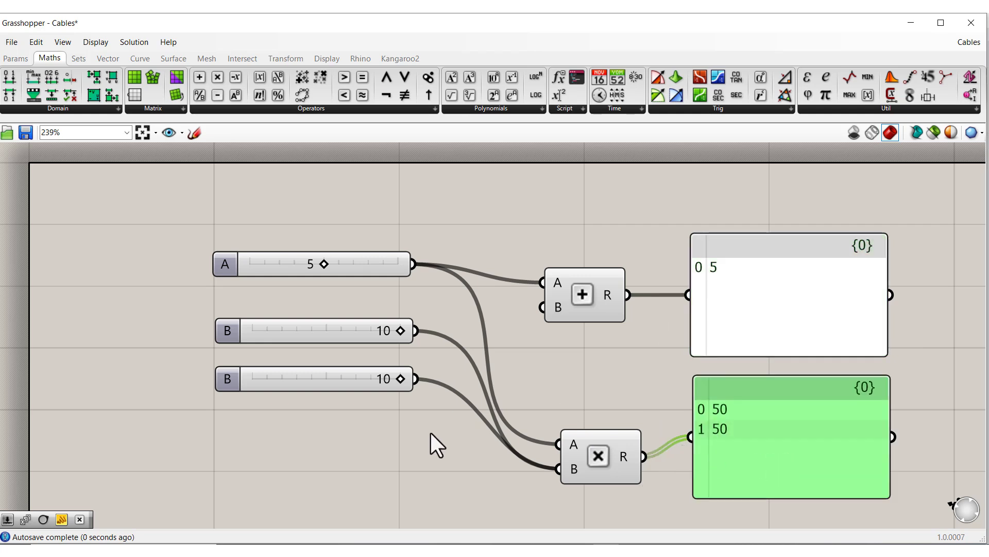
Trace each slider's wires to the Multiplication component and compare them with the entries in the lower panel.
click(346, 257)
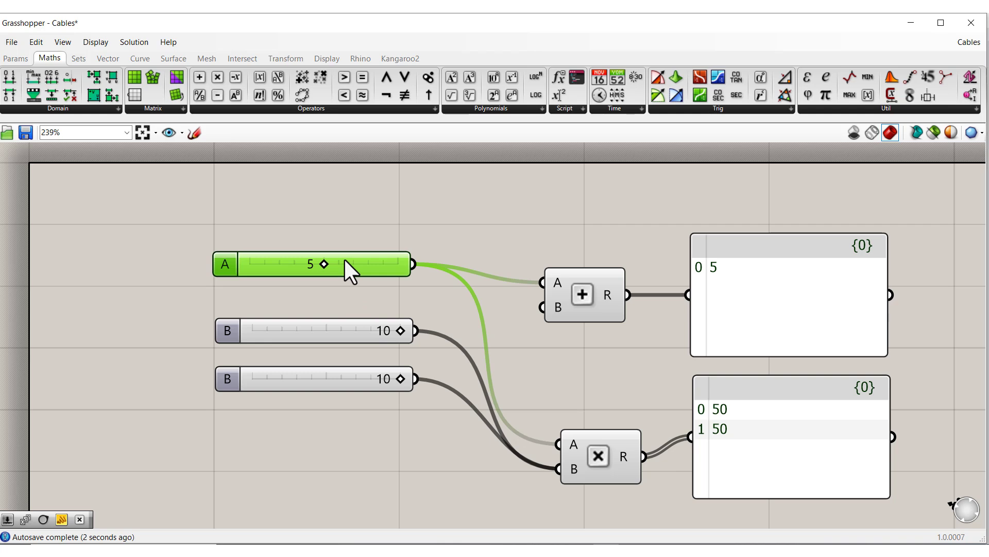
click(365, 330)
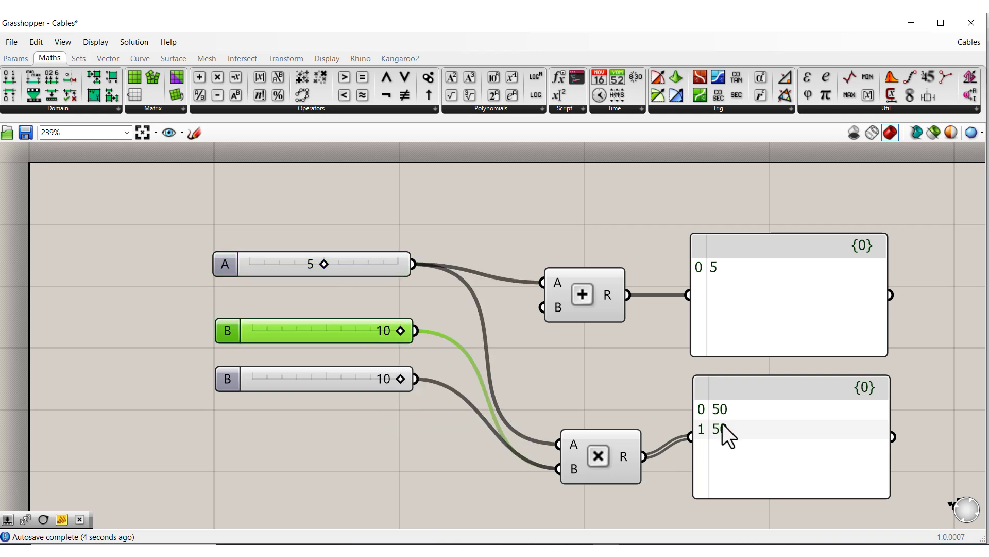
click(383, 268)
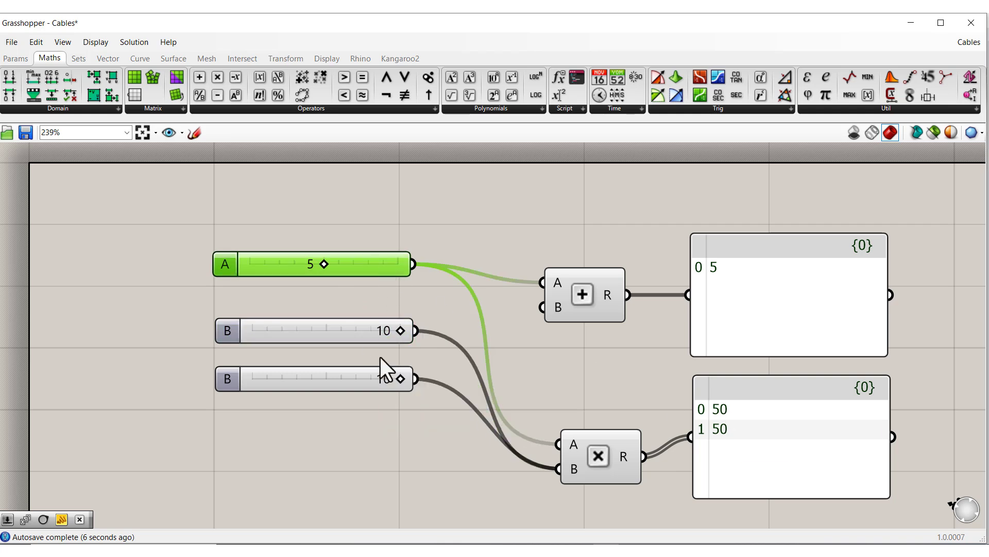
click(371, 379)
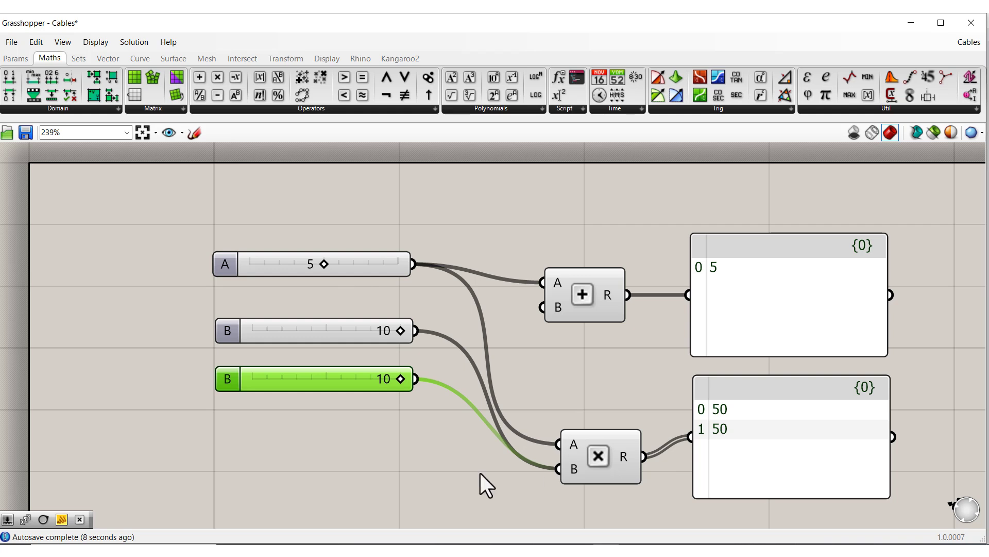
click(485, 490)
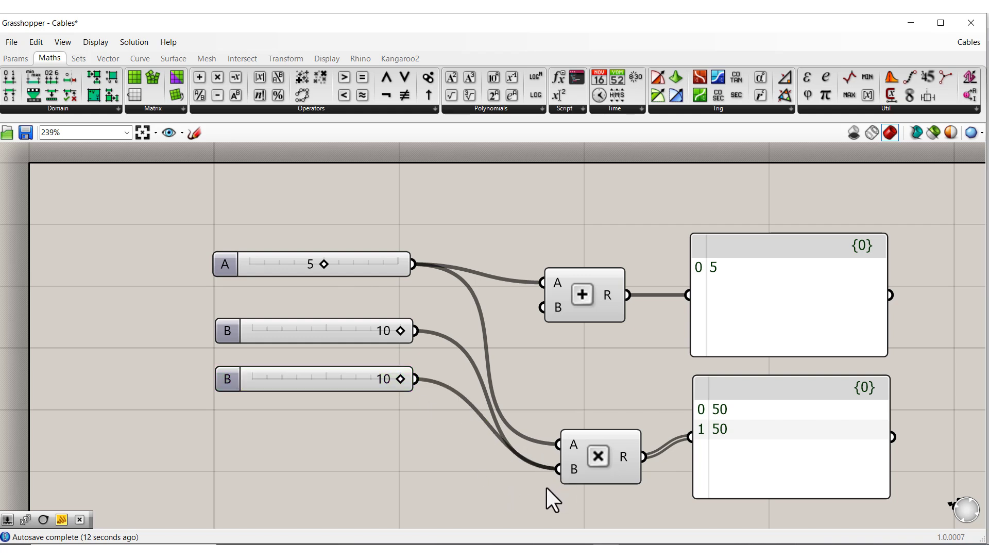
Move both wires together from Multiplication input B back to Addition input B.
key(shift+ctrl)
ctrl+shift+drag(562, 468, 542, 308)
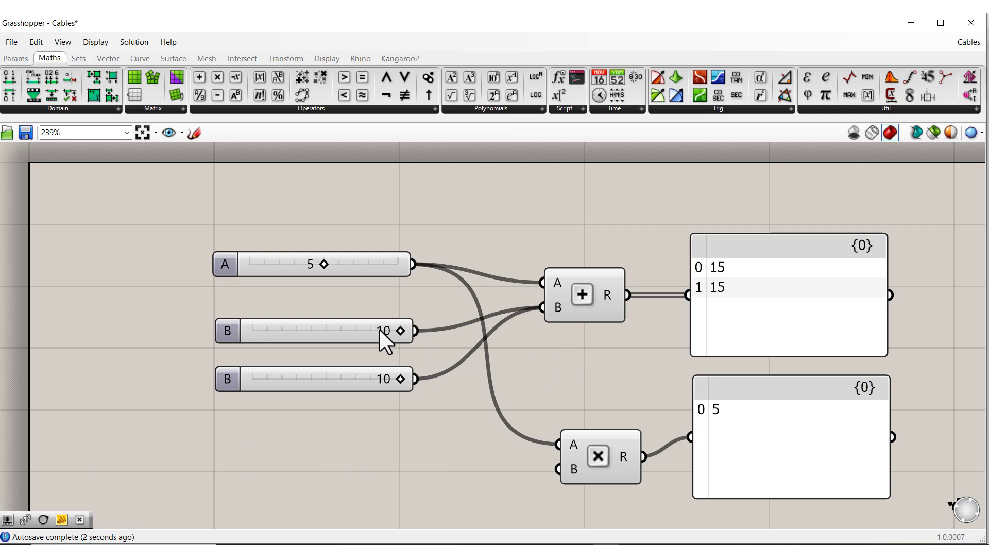
Disconnect only the selected middle slider from Addition input B and reconnect it as an additional wire.
click(327, 330)
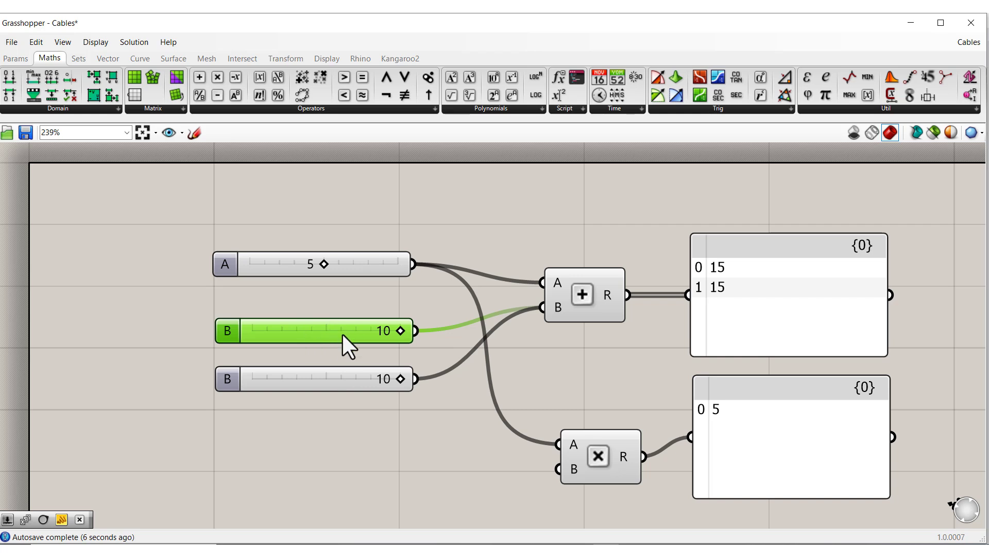
right_click(557, 309)
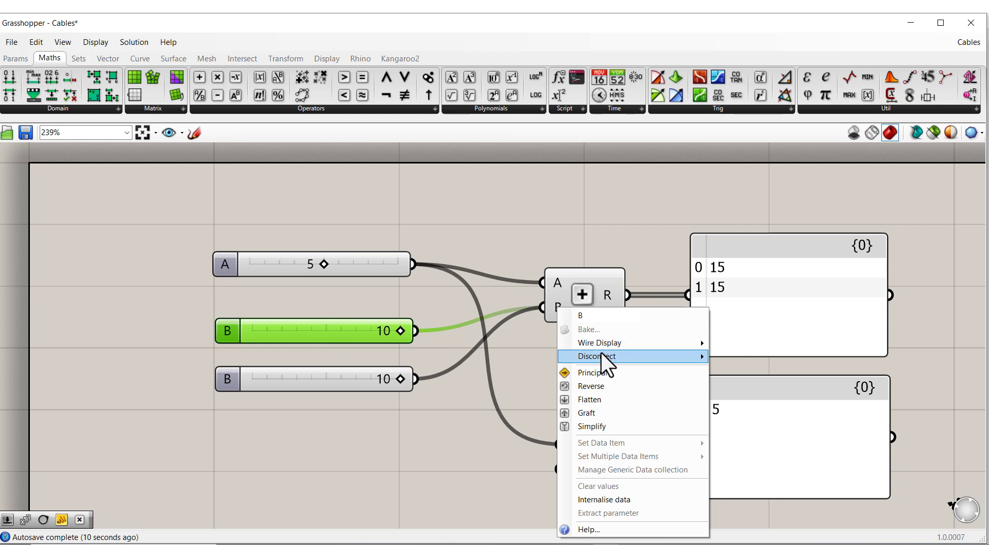
mouse_move(602, 352)
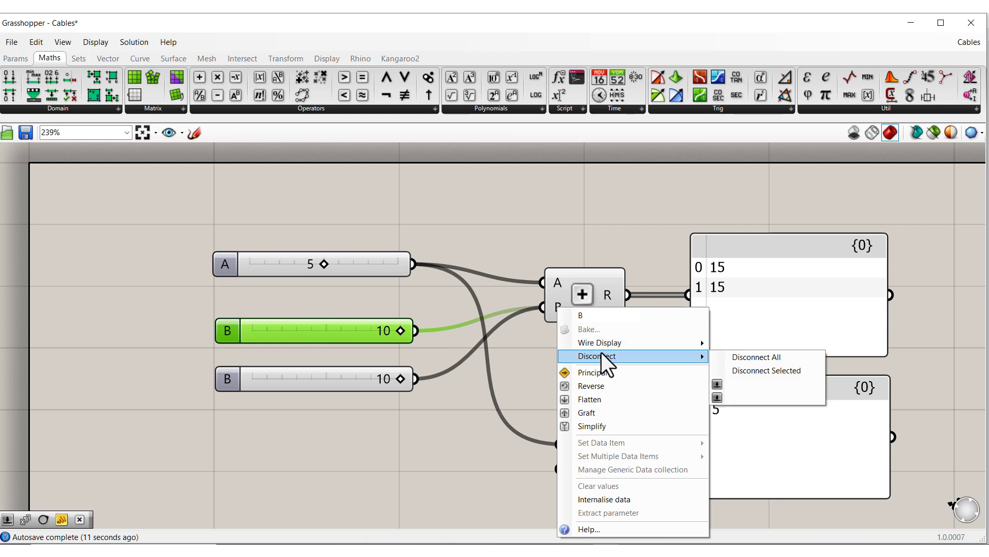
click(758, 371)
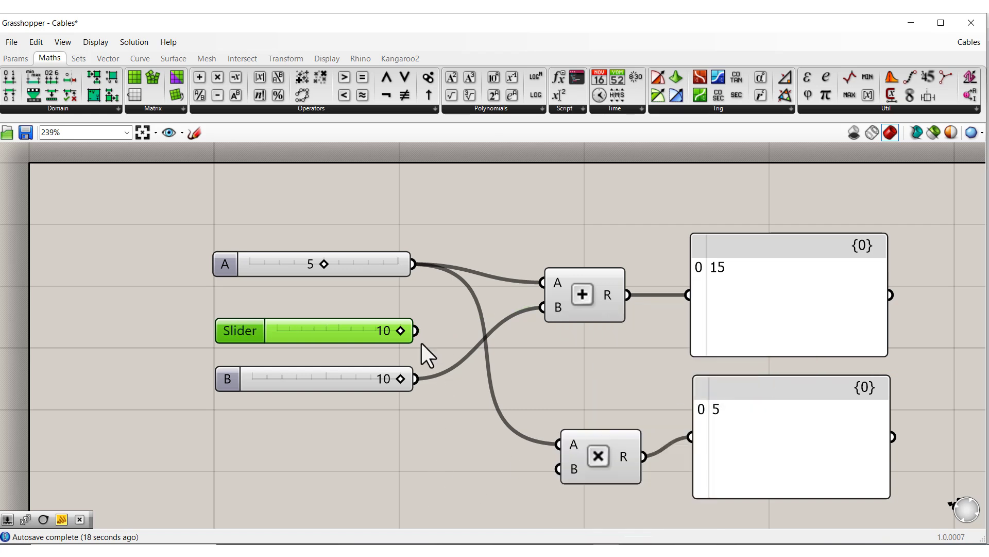
drag(416, 329, 527, 307)
click(534, 356)
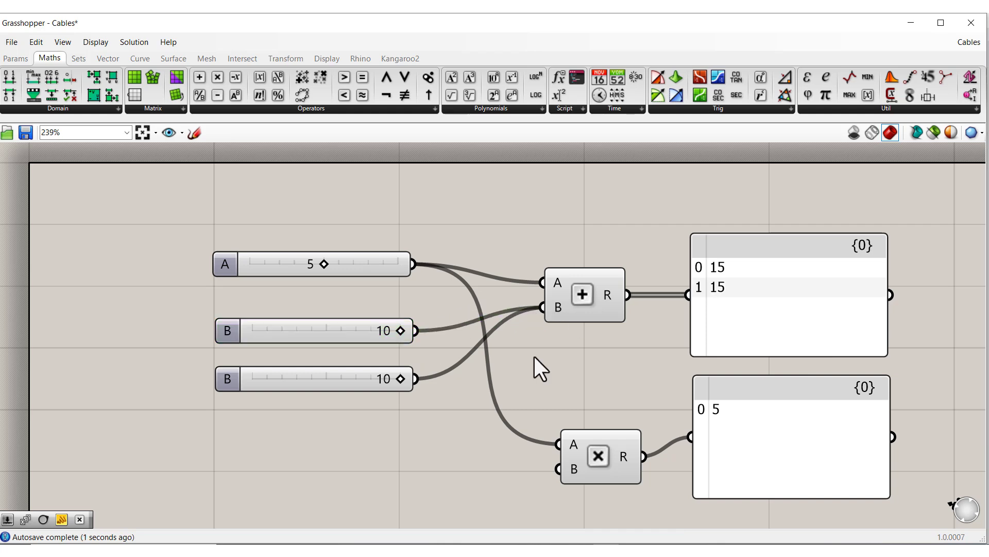
Examine which wire each individual disconnect option of Addition input B refers to, without removing any.
right_click(560, 310)
mouse_move(595, 362)
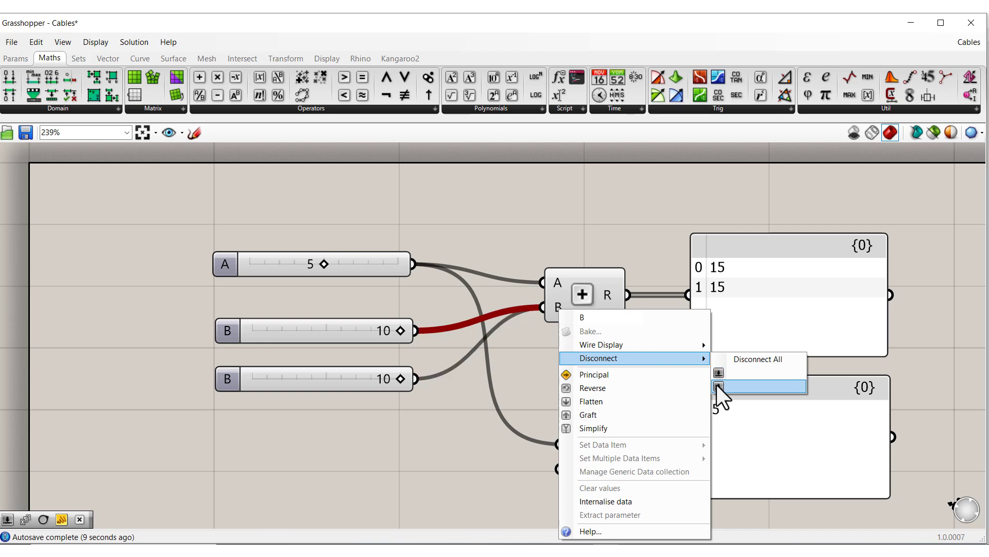
click(580, 225)
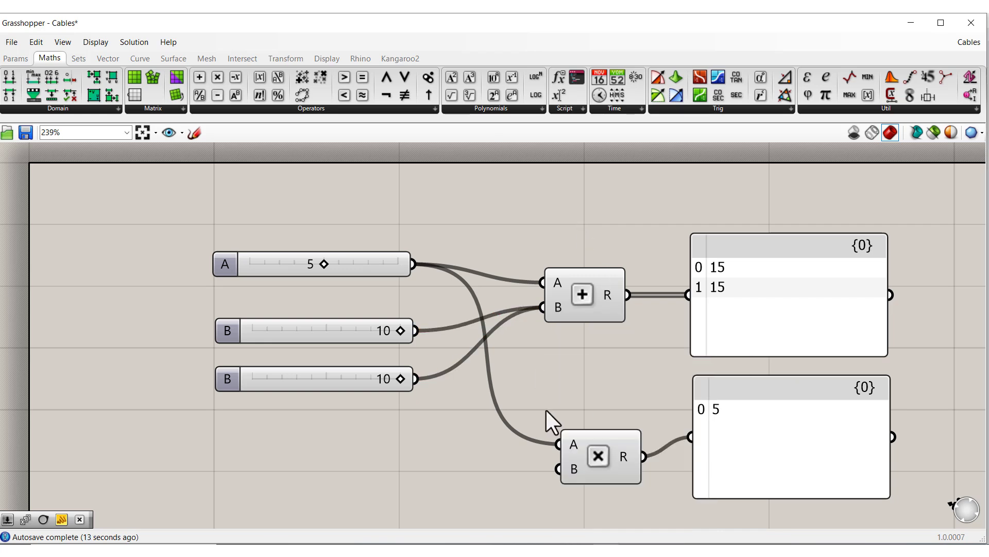